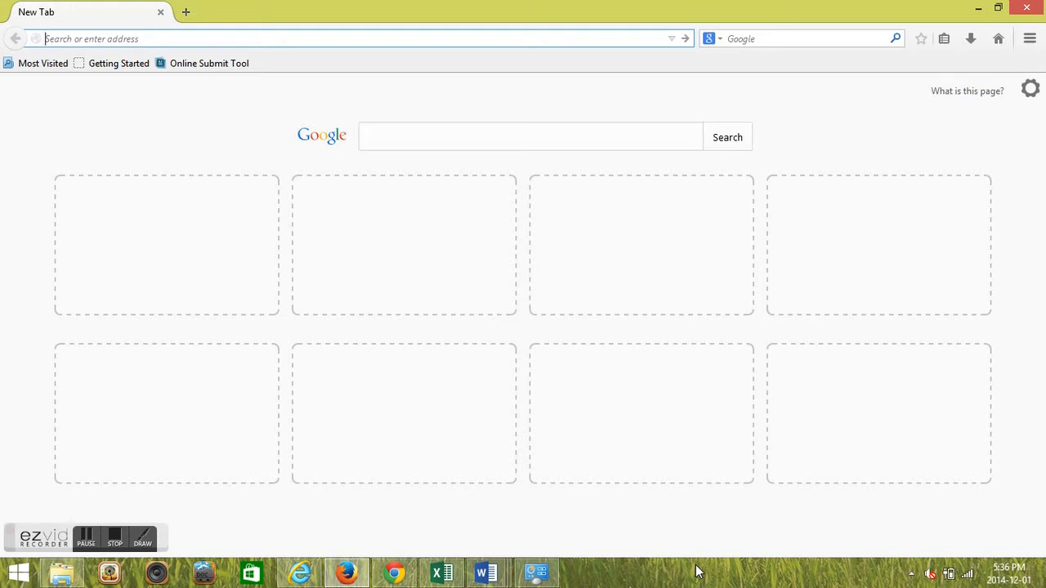
Go to desmos.com and launch the graphing calculator.
text(desmos.co)
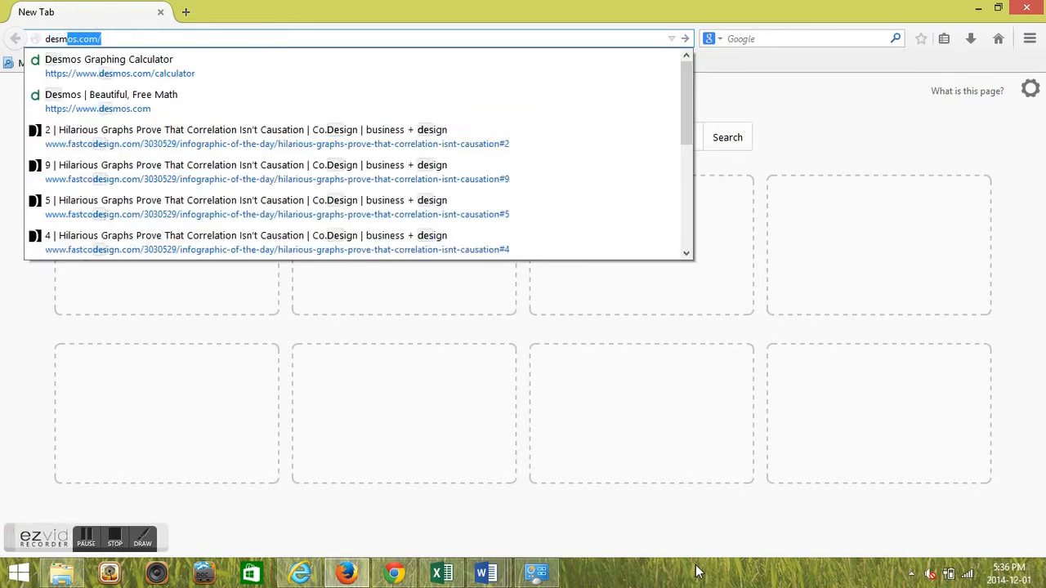
text(m)
key(Return)
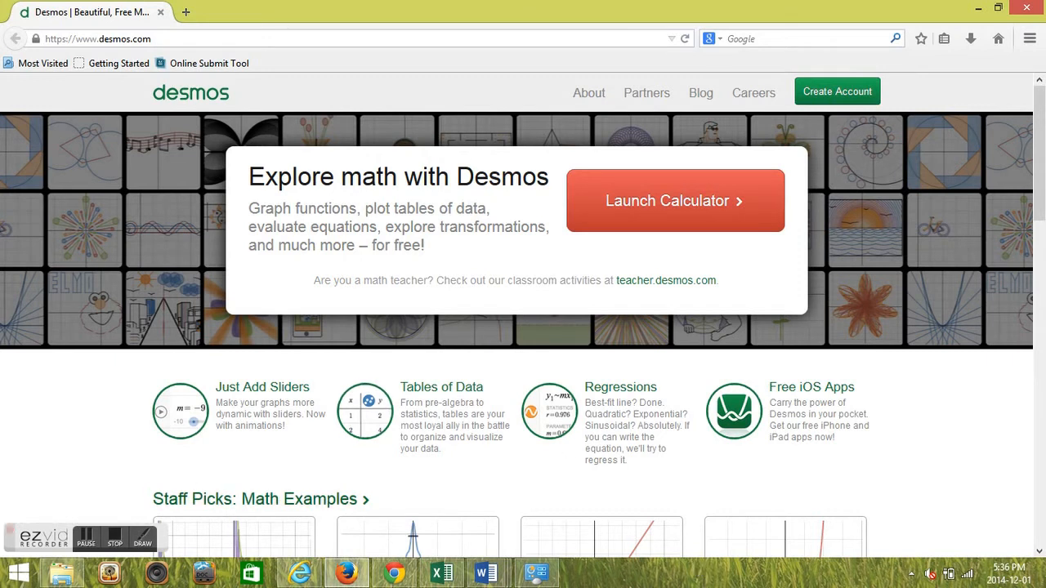
click(684, 206)
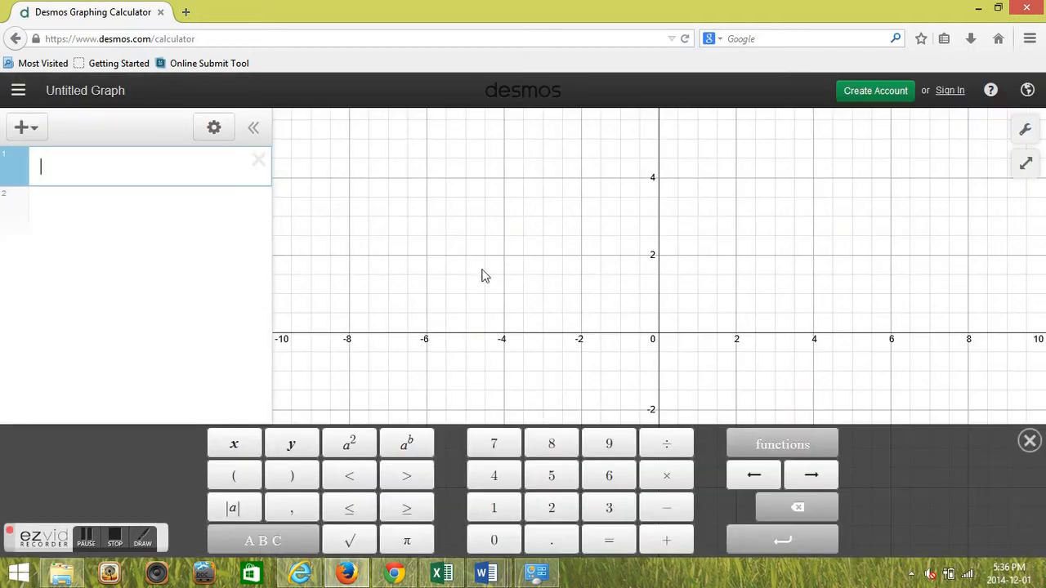
Graph the line y = 2x + 1 in the first expression line.
drag(500, 287, 474, 270)
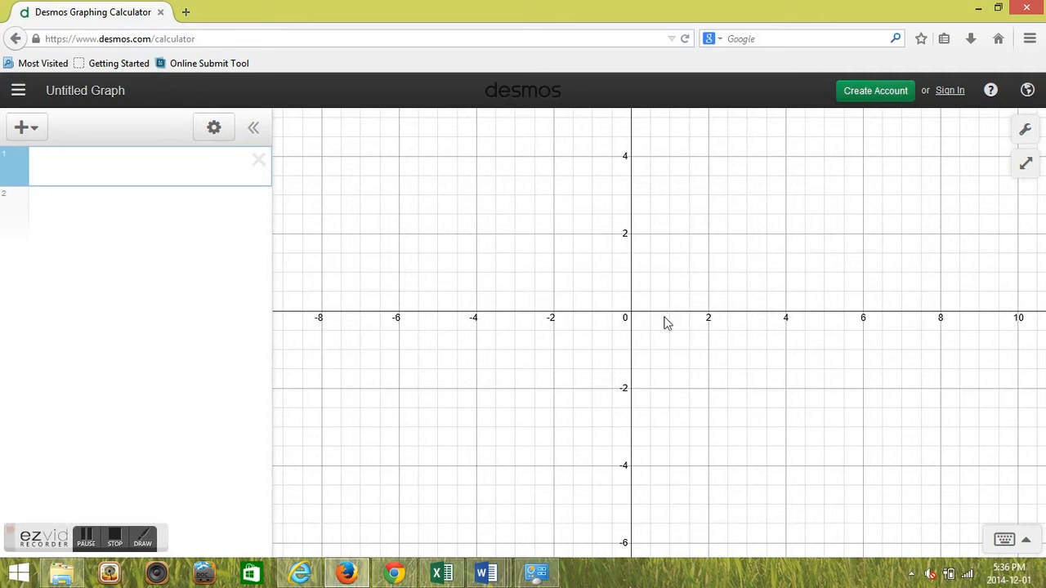
click(139, 169)
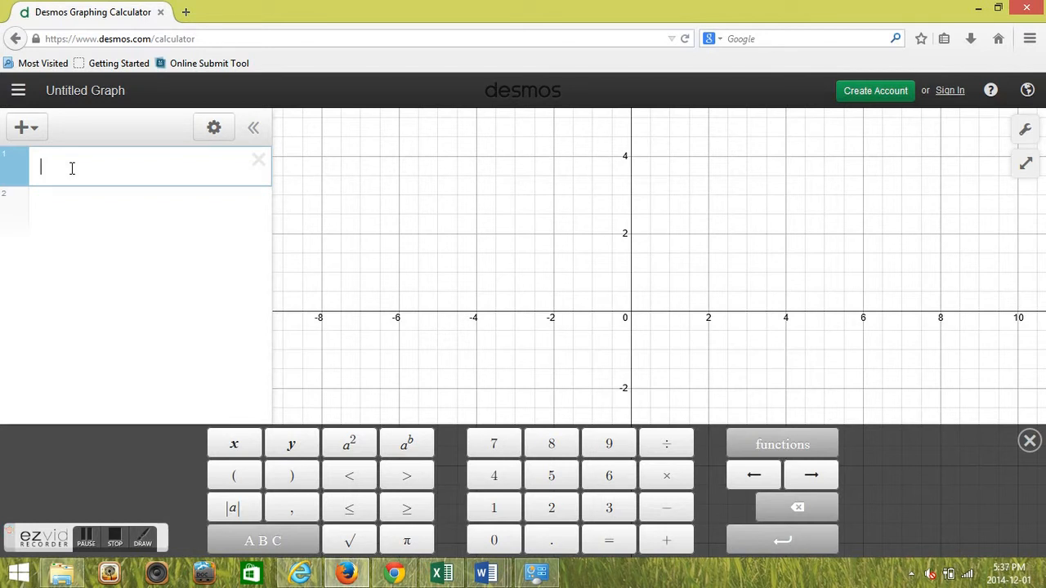
text(y=2x+1)
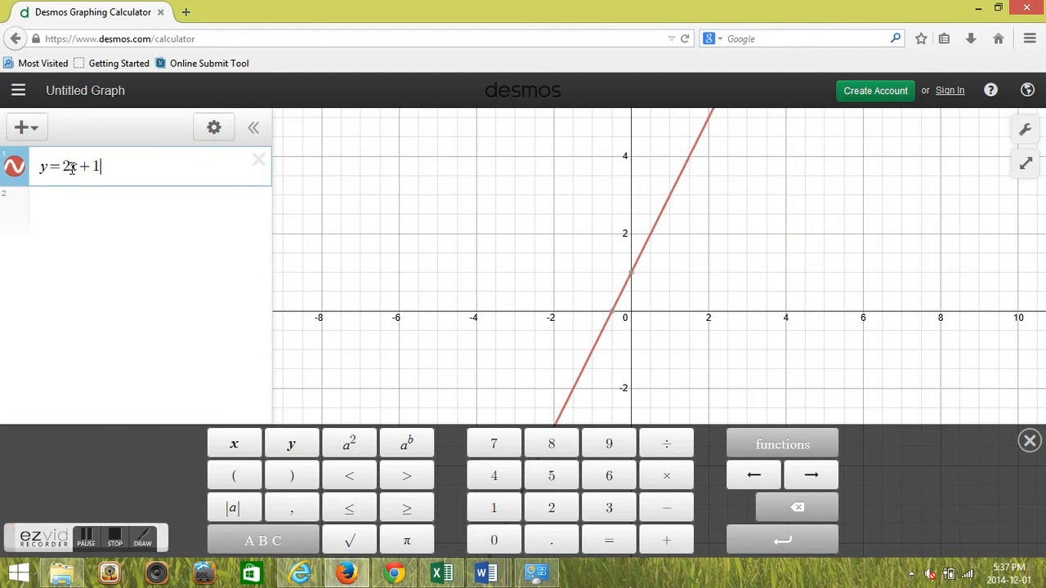
drag(63, 167, 110, 166)
click(130, 168)
Show the coordinates of the line's y-intercept and x-intercept on the graph.
mouse_move(634, 281)
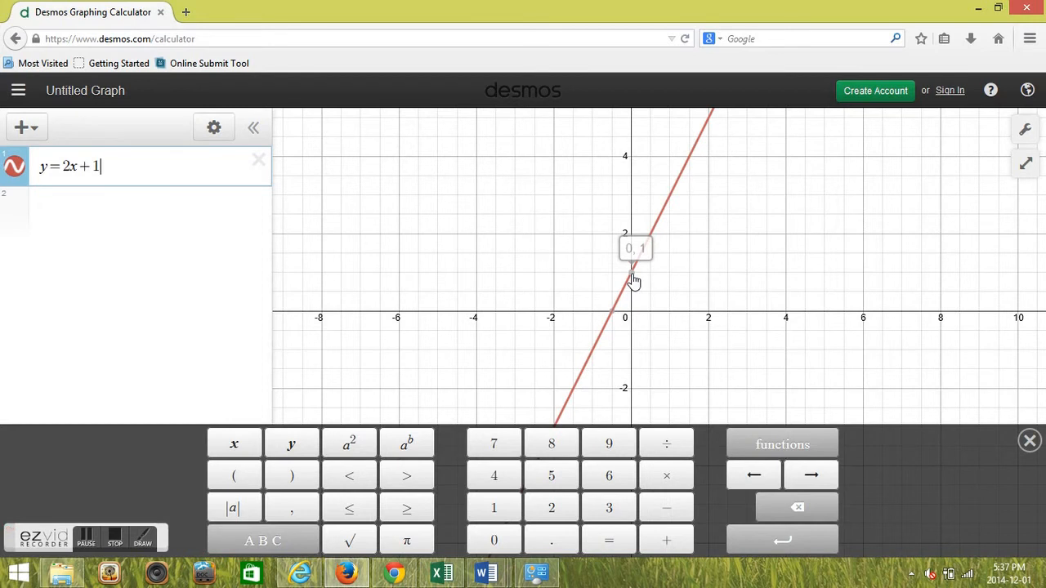
click(634, 281)
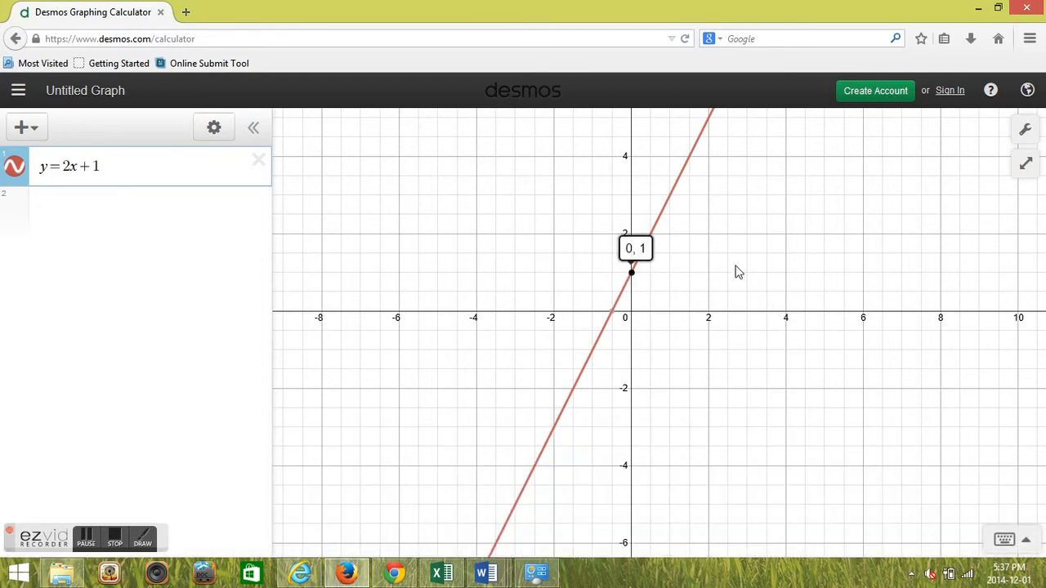
click(631, 276)
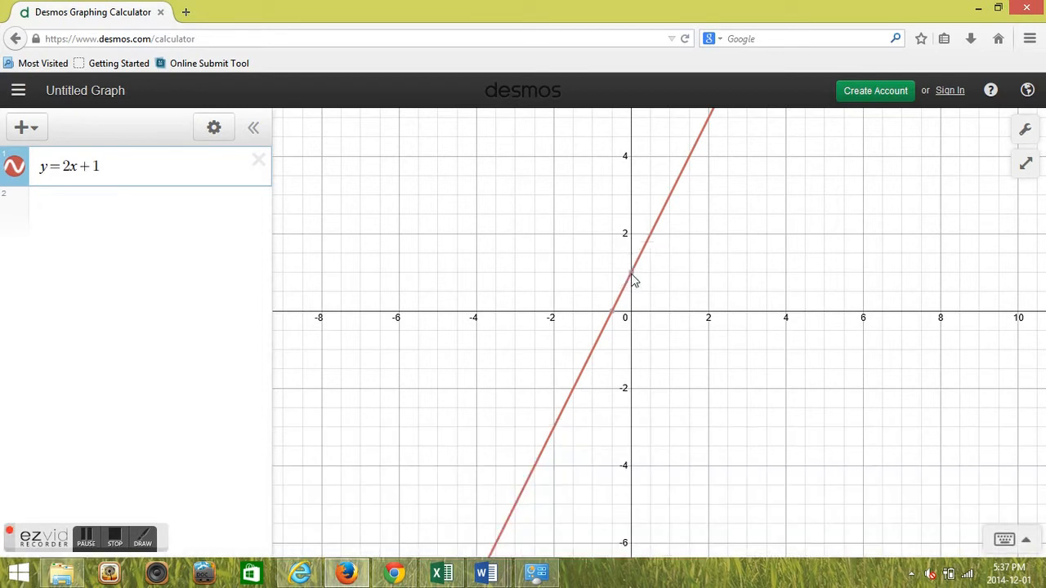
click(613, 313)
click(613, 314)
Change the first equation to y = -2x + 1/2 and show its y-intercept coordinates.
click(65, 166)
text(-)
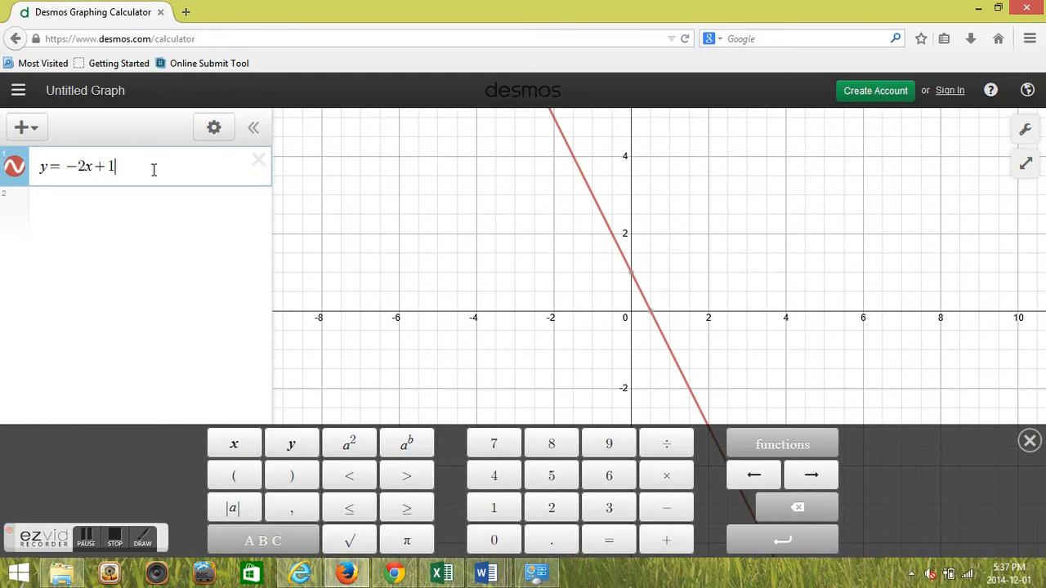
key(BackSpace)
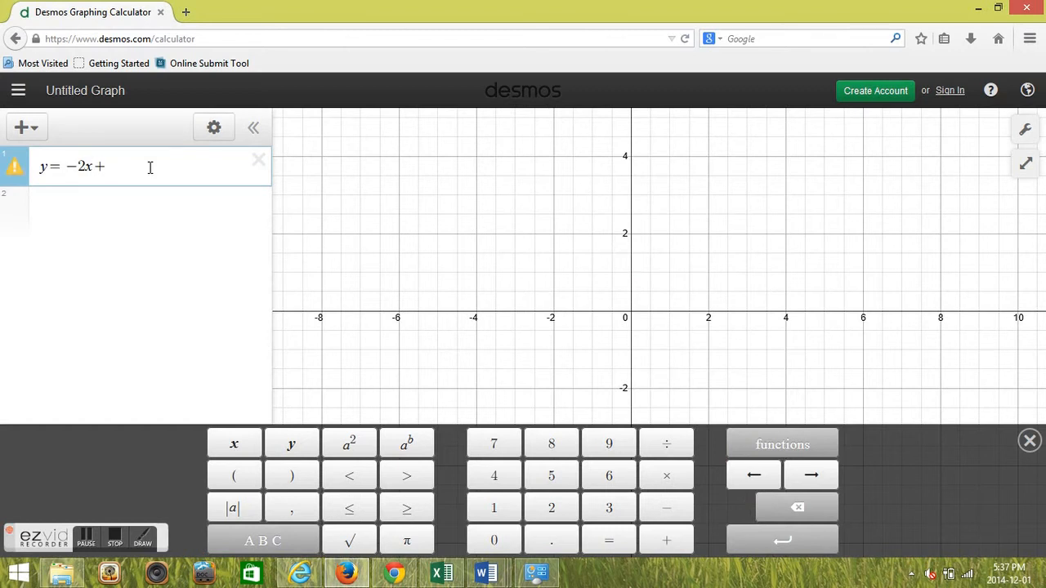
text(1/2)
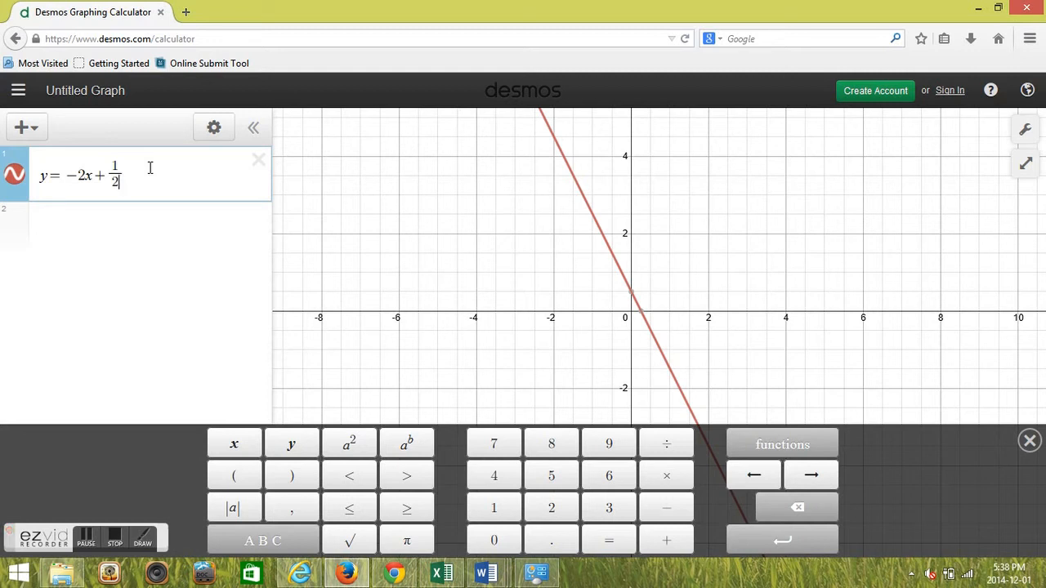
click(627, 299)
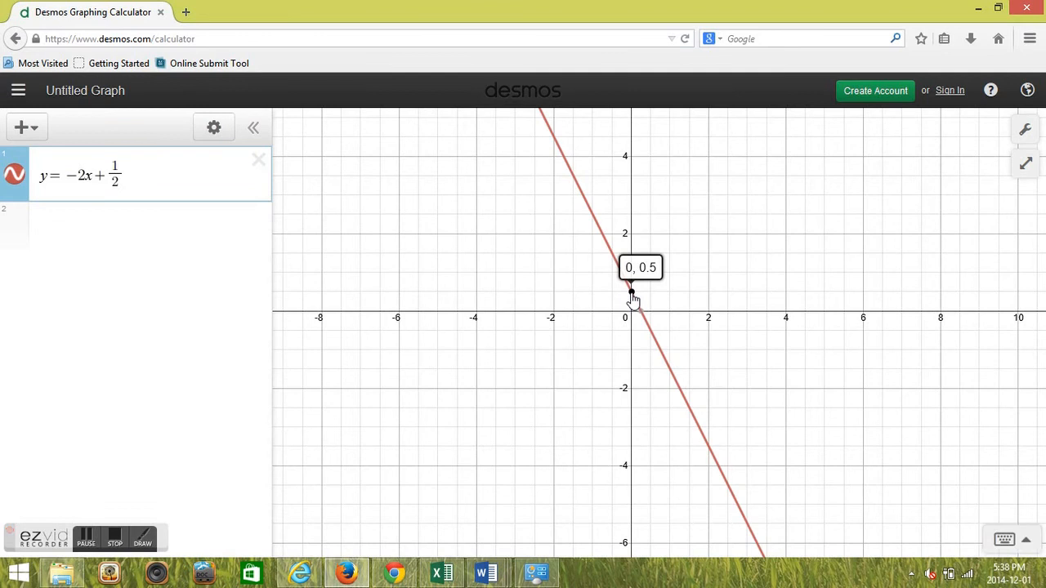
click(139, 180)
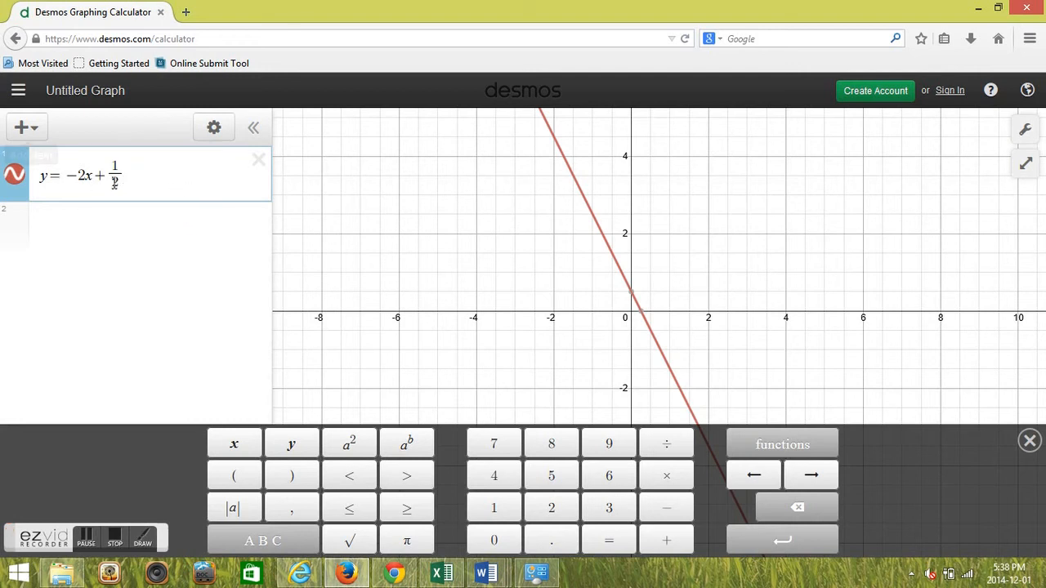
click(137, 219)
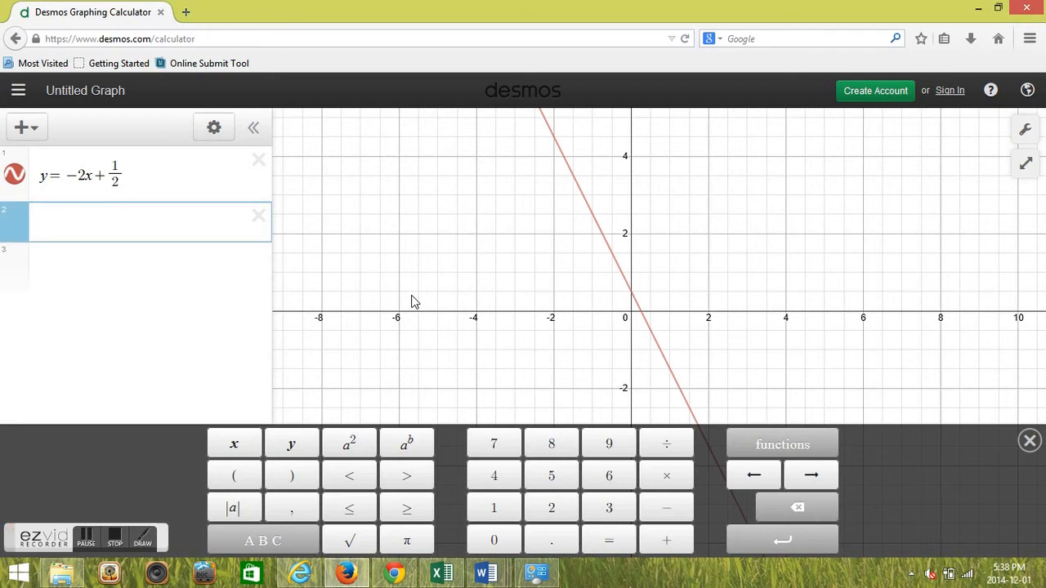
drag(131, 175, 34, 178)
click(40, 176)
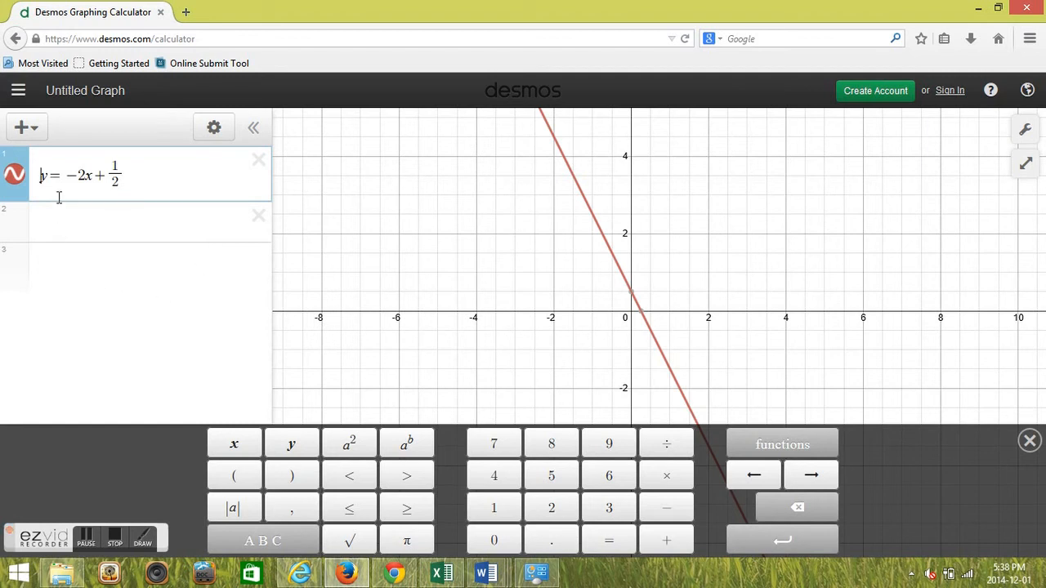
drag(49, 174, 62, 168)
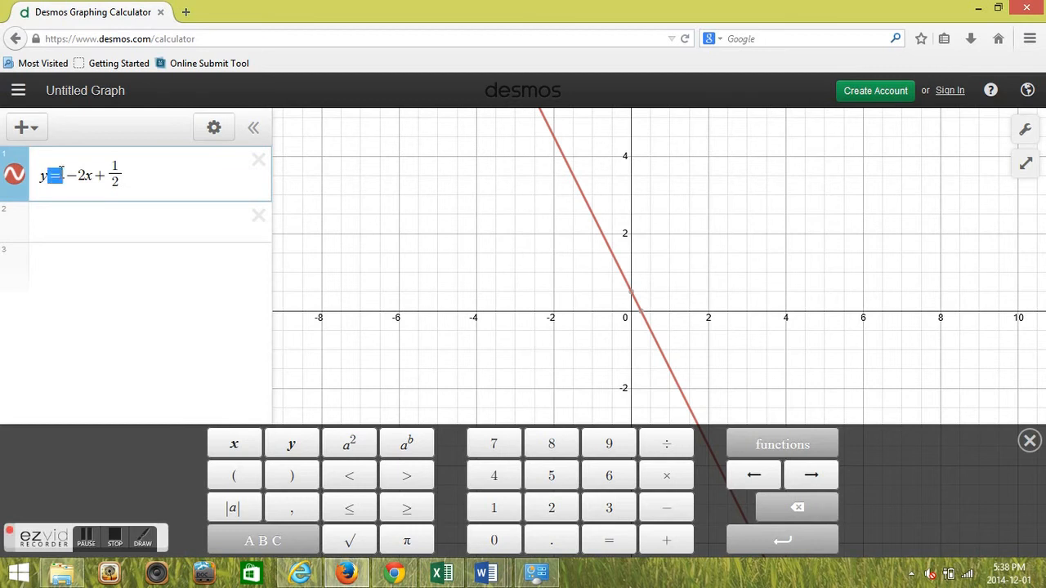
Graph the standard-form line 2x - 3y + 6 = 0 in the second expression line.
click(84, 247)
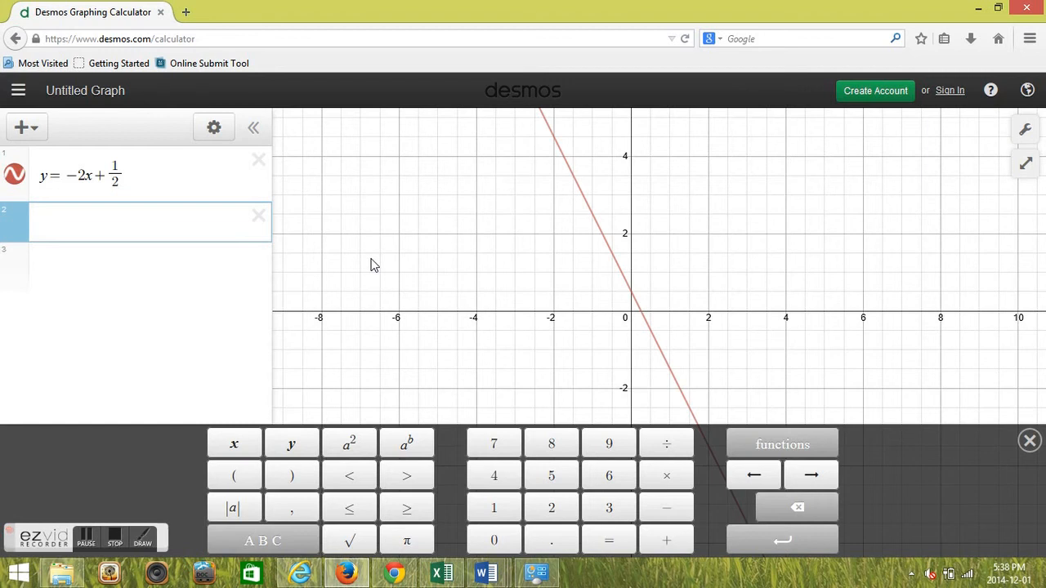
text(2x-3)
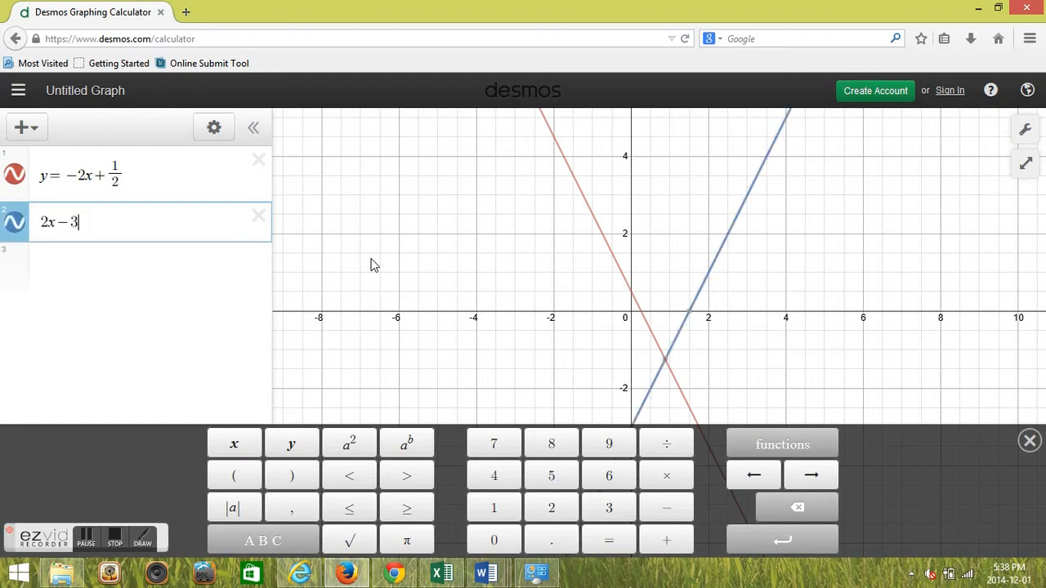
text(y+6=0)
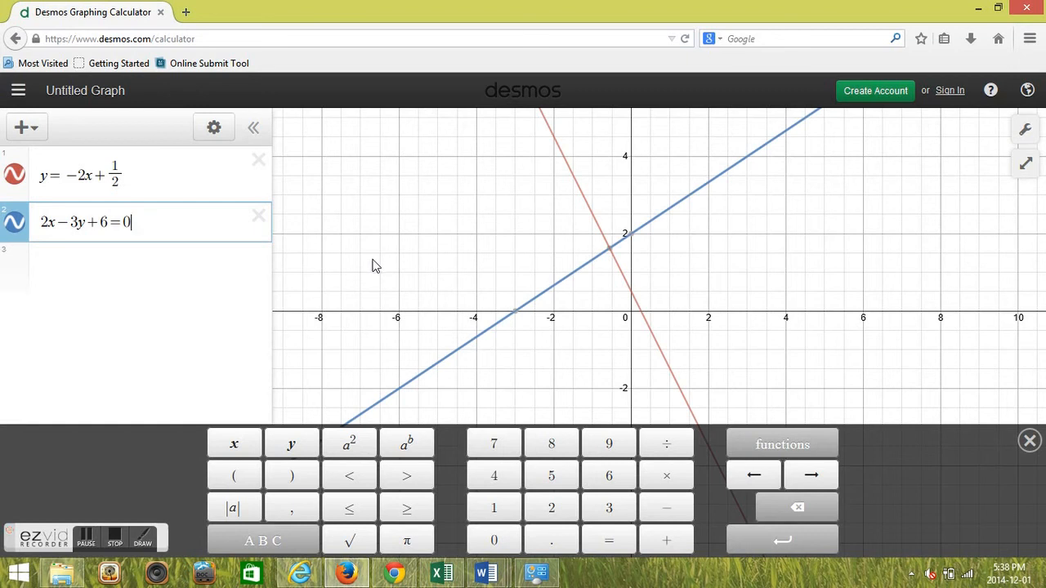
Show and then hide the y-intercept coordinates of the blue line on the graph.
click(170, 324)
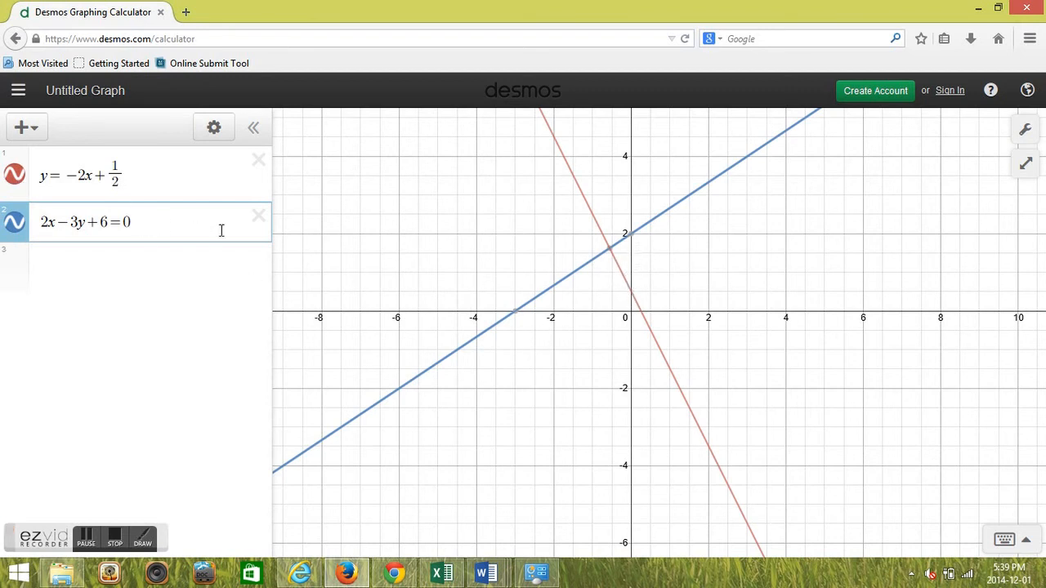
click(631, 236)
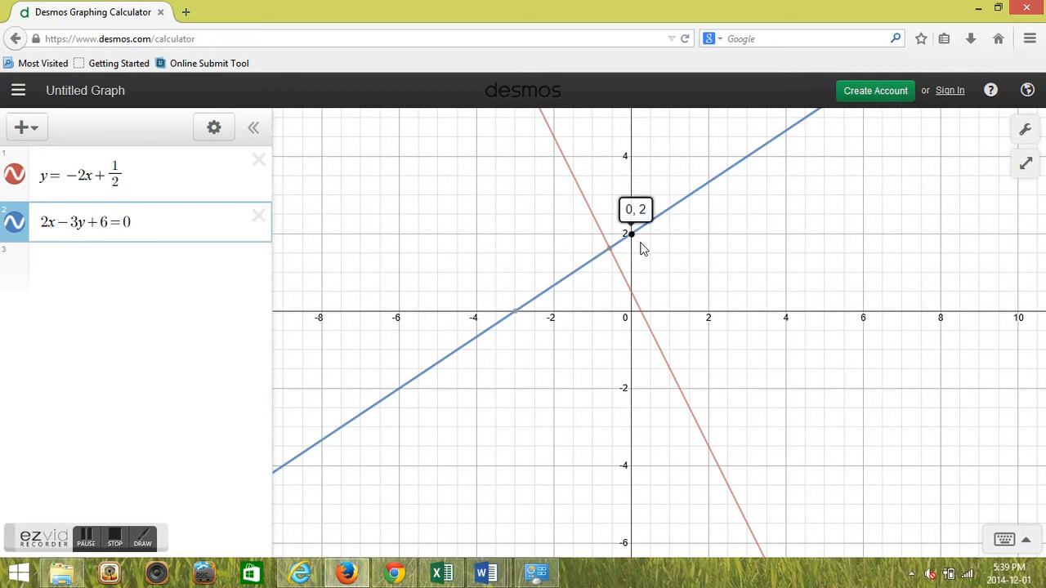
click(630, 238)
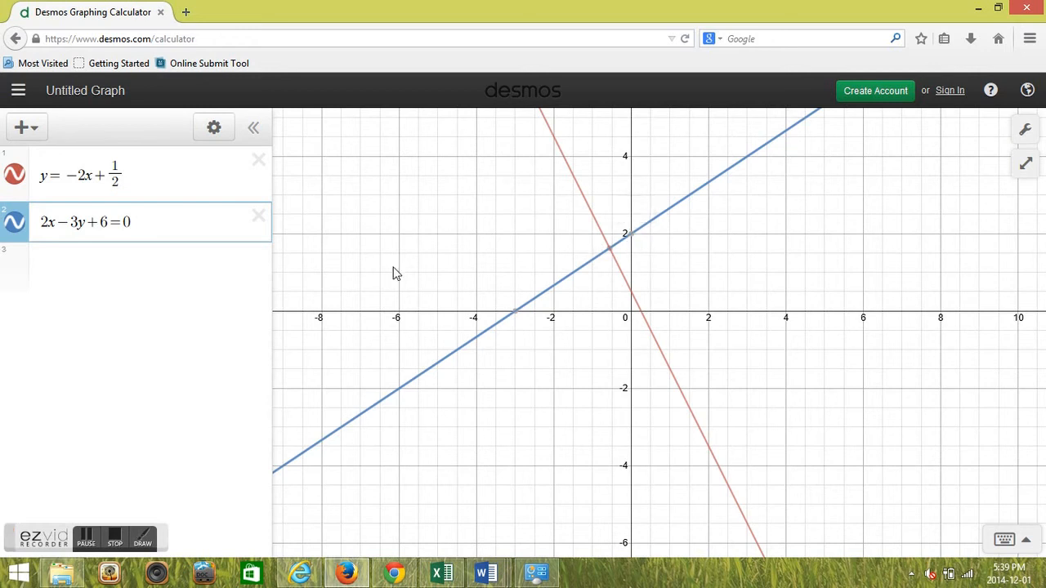
Graph the point-slope line y - 4 = -4/3(x + 2) in the third expression line.
click(178, 260)
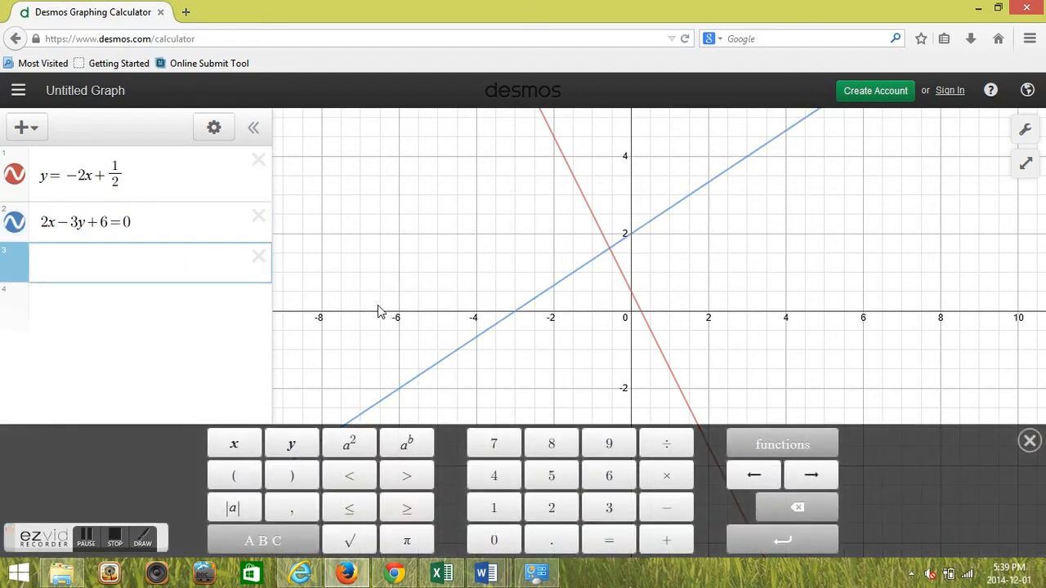
text(y−)
text(4=)
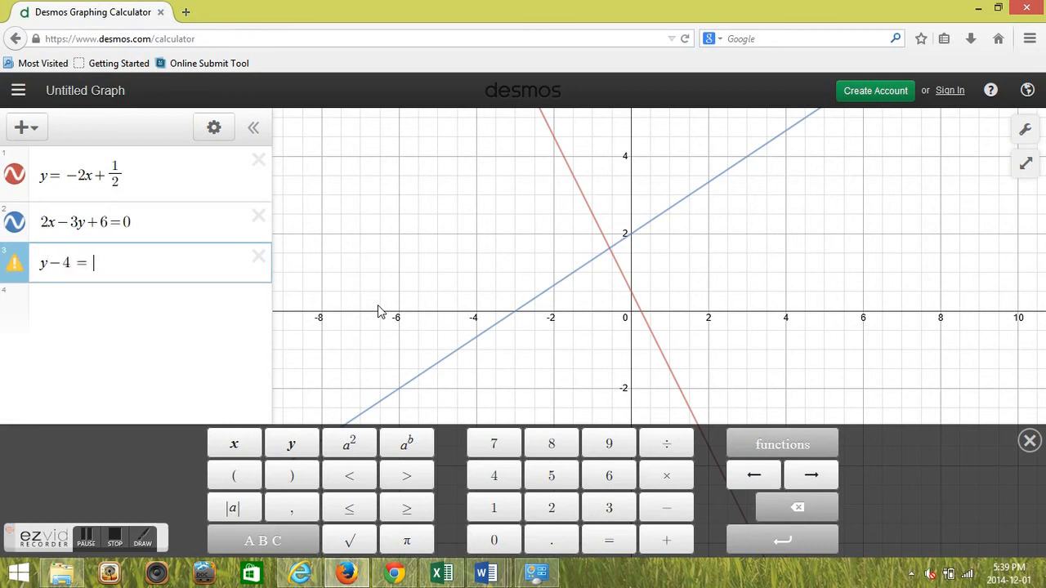
text(-4/3)
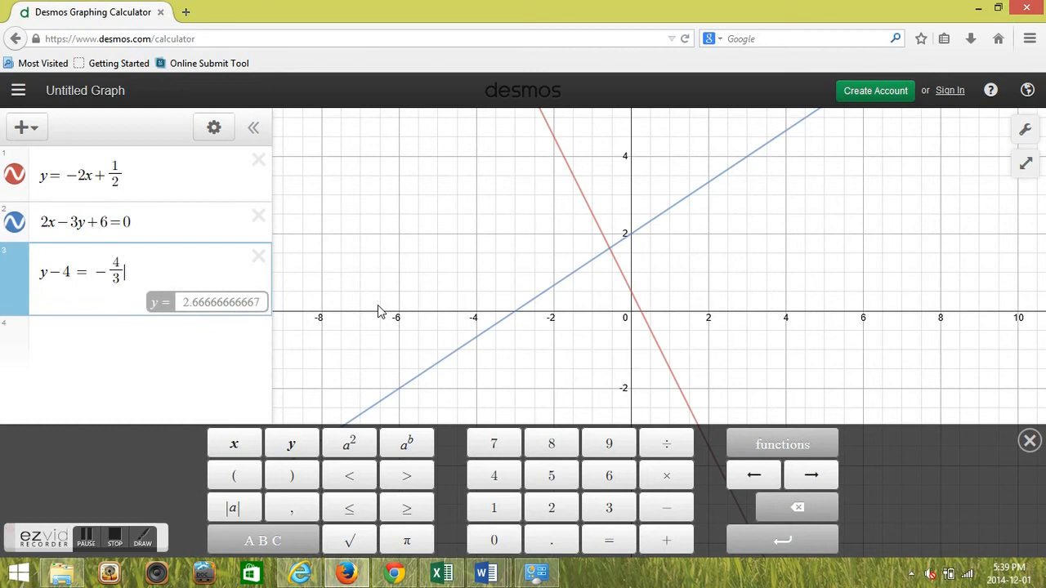
key(Right)
text(()
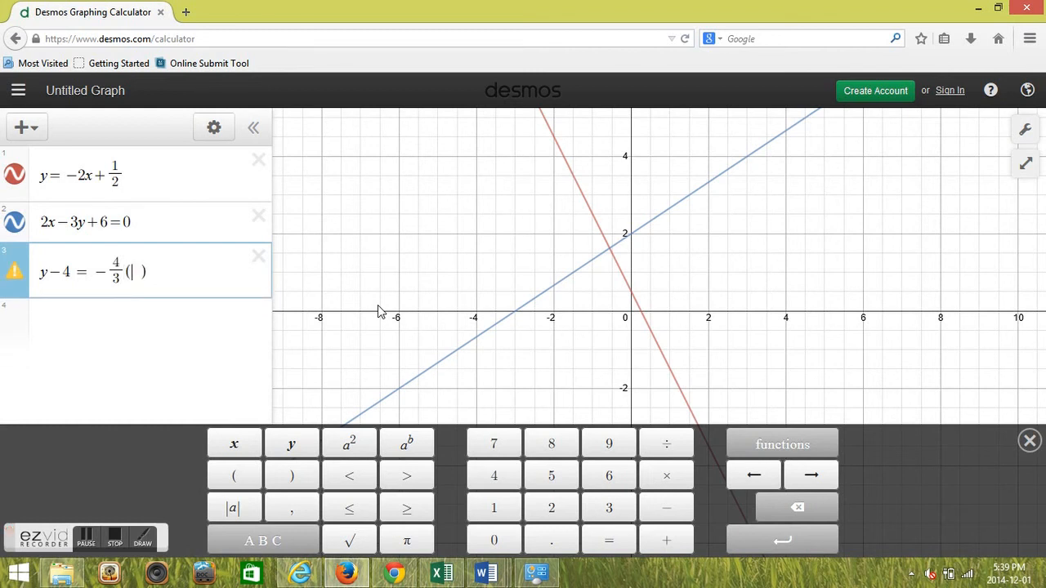
text(x+2)
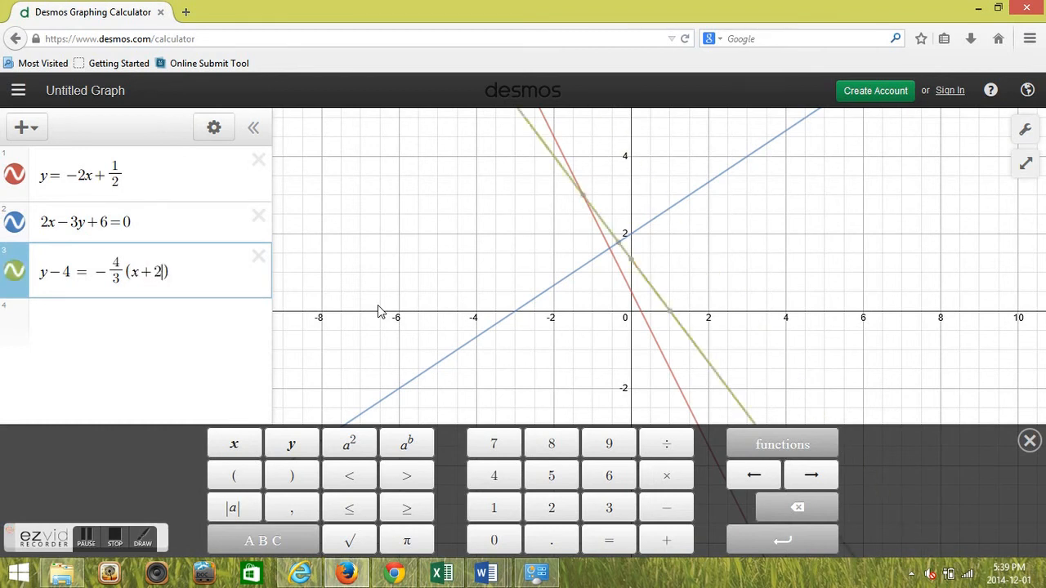
Show the y-intercept coordinates of the green line on the graph.
click(136, 370)
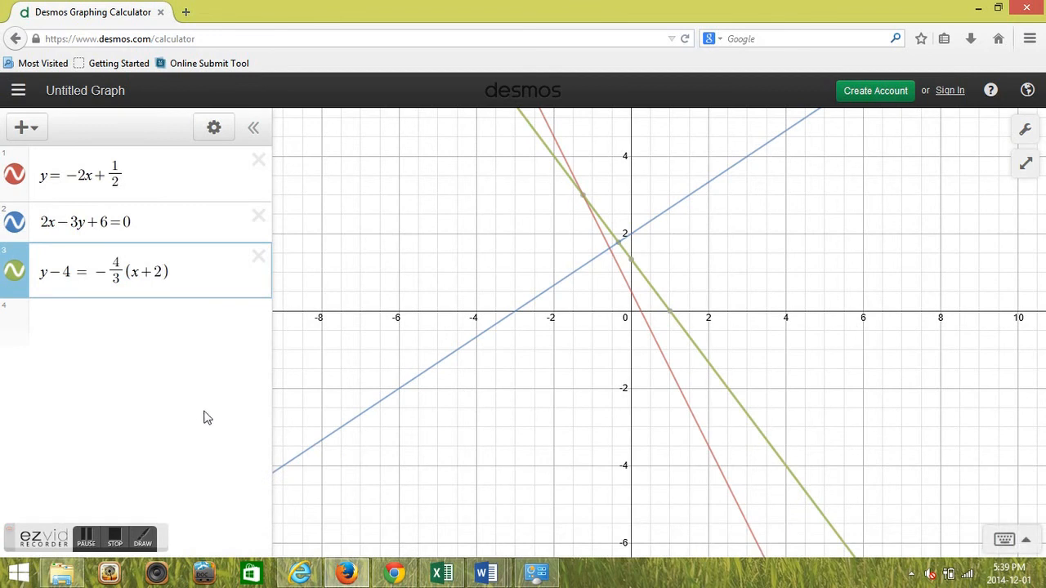
mouse_move(627, 264)
click(632, 263)
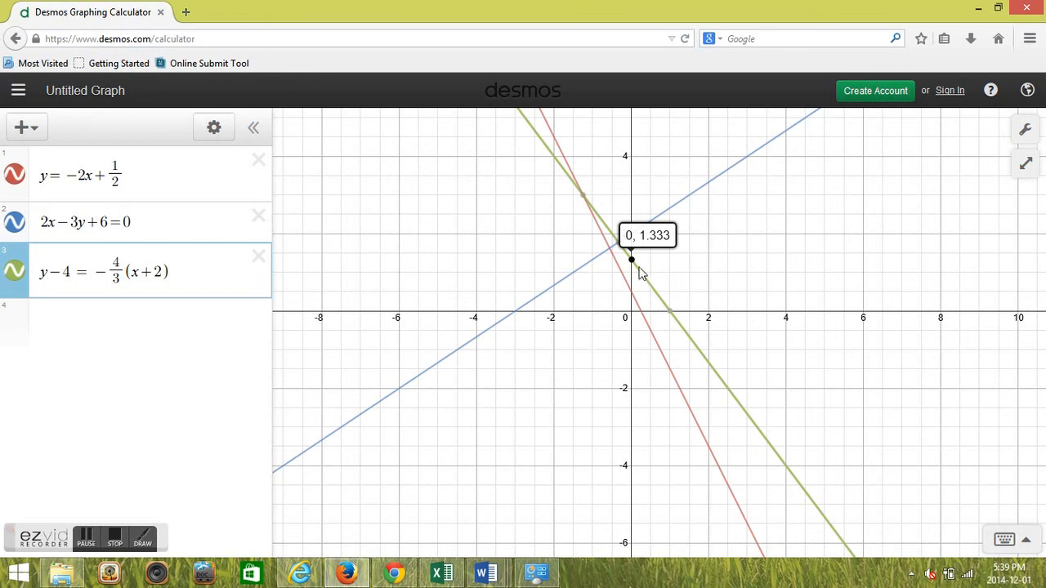
Delete the expression 2x - 3y + 6 = 0 and clear the equation y - 4 = -4/3(x + 2).
click(200, 336)
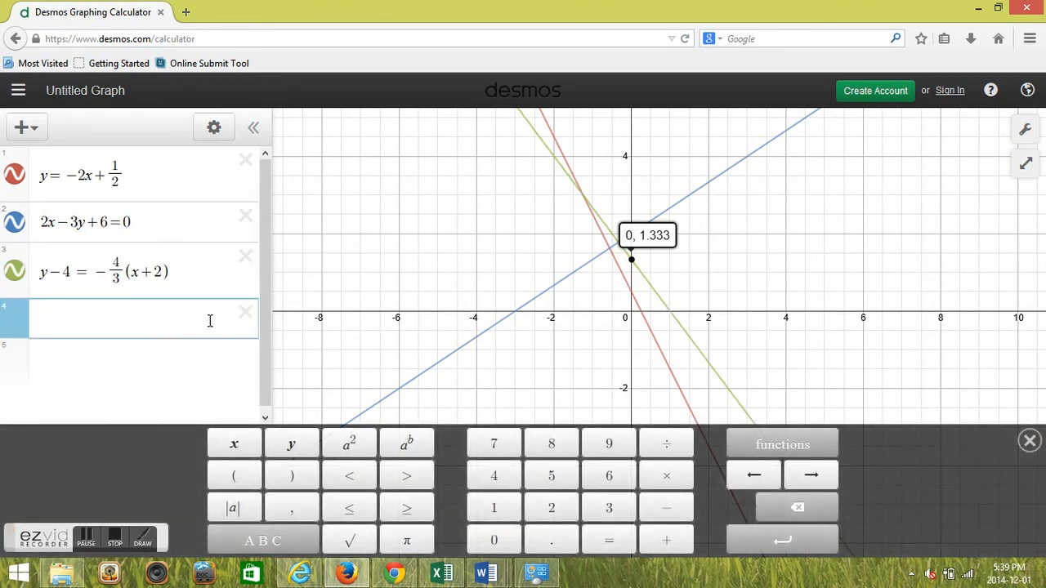
click(246, 220)
drag(168, 231, 4, 222)
key(BackSpace)
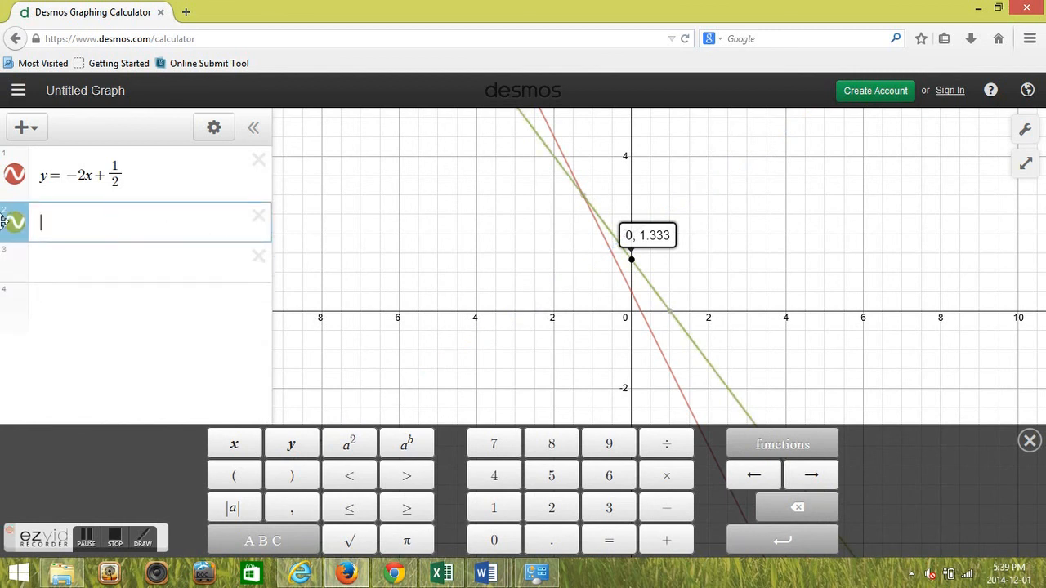
click(151, 342)
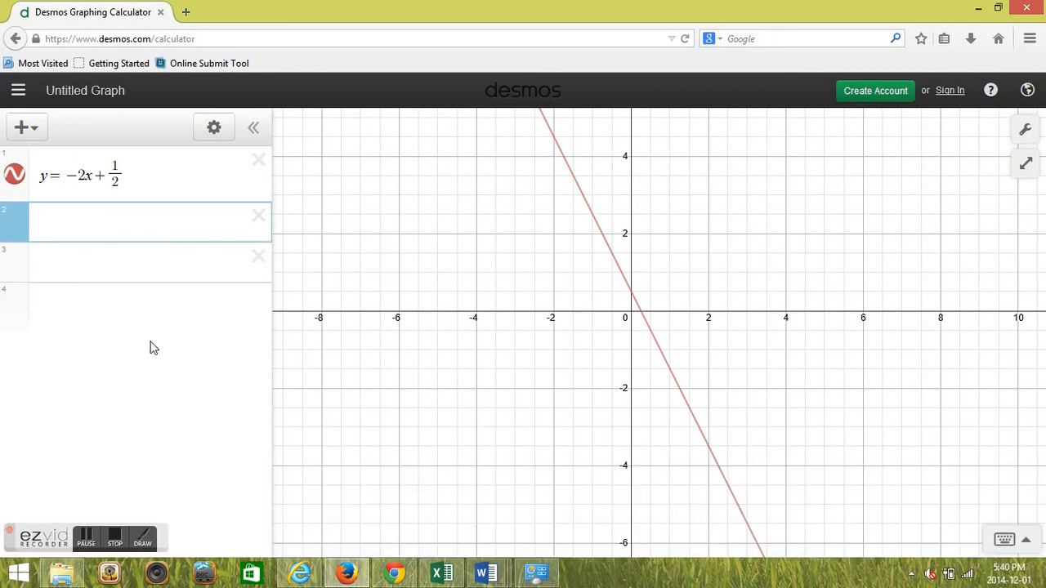